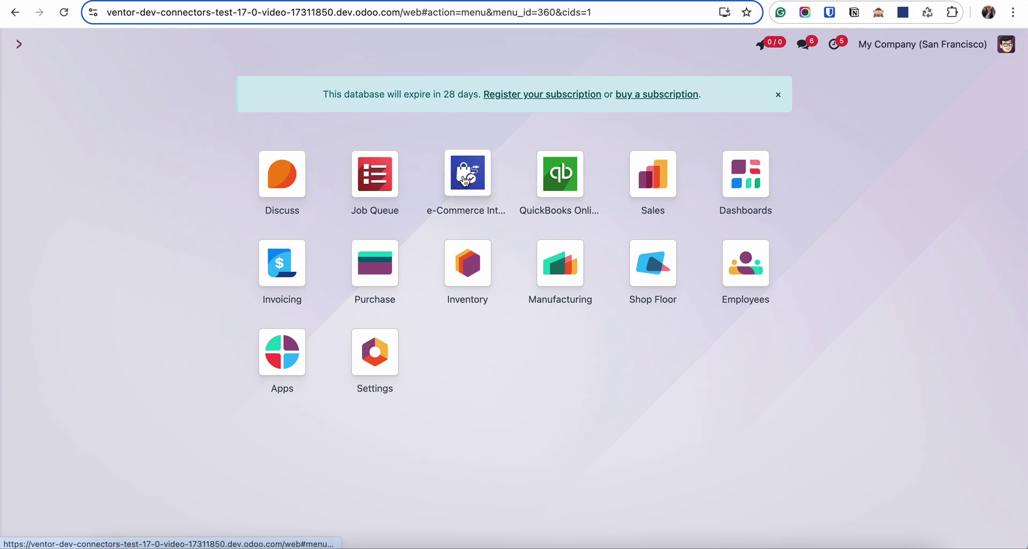
# Step: Create and save a new e-commerce integration named PrestaShop with PrestaShop as its e-commerce system
pyautogui.click(465, 181)
pyautogui.click(25, 81)
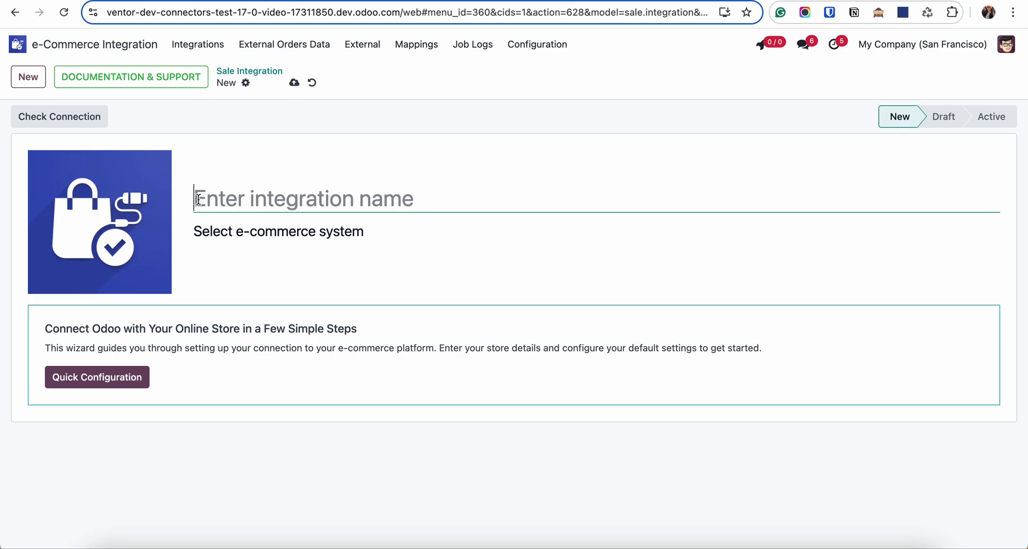
pyautogui.write('Presta')
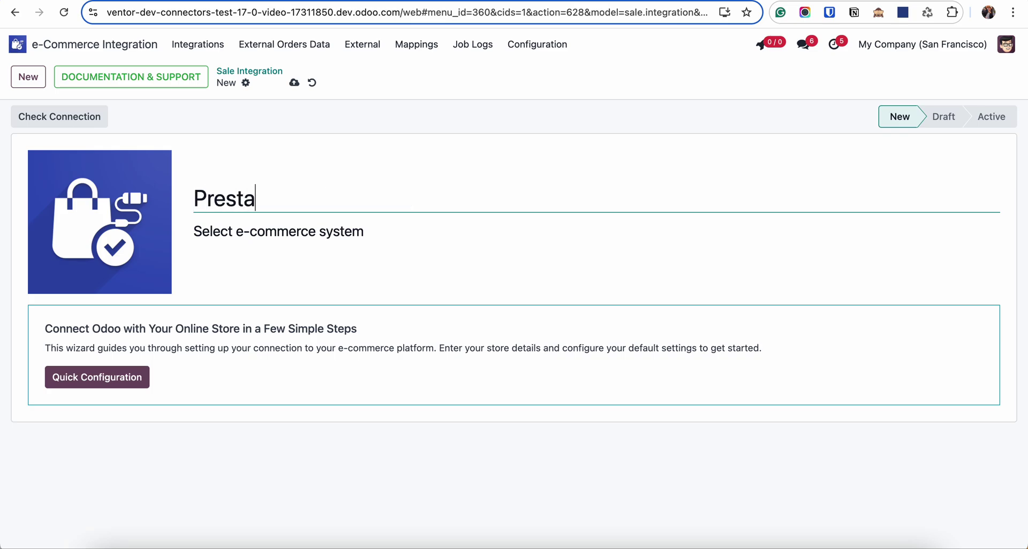
pyautogui.write('Shop')
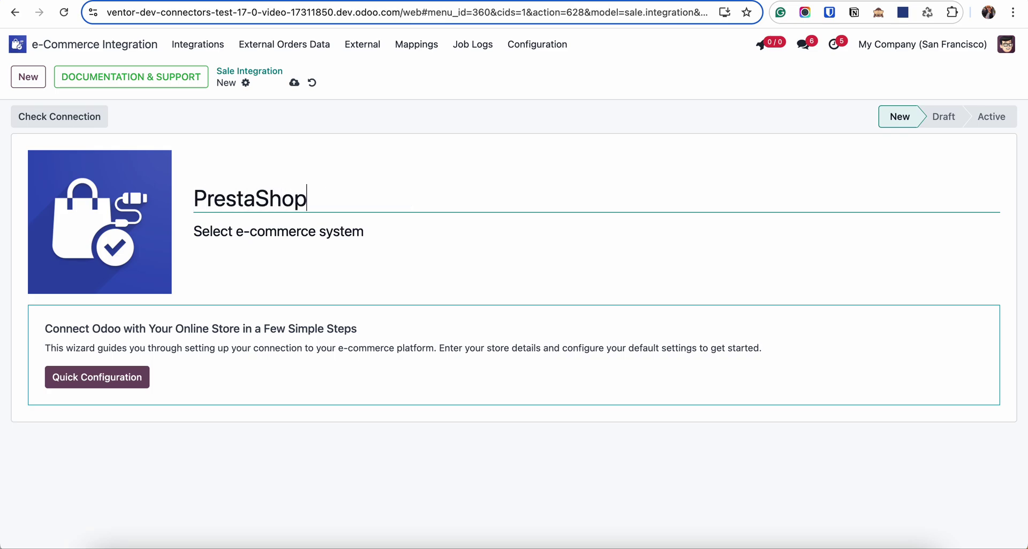
pyautogui.click(245, 232)
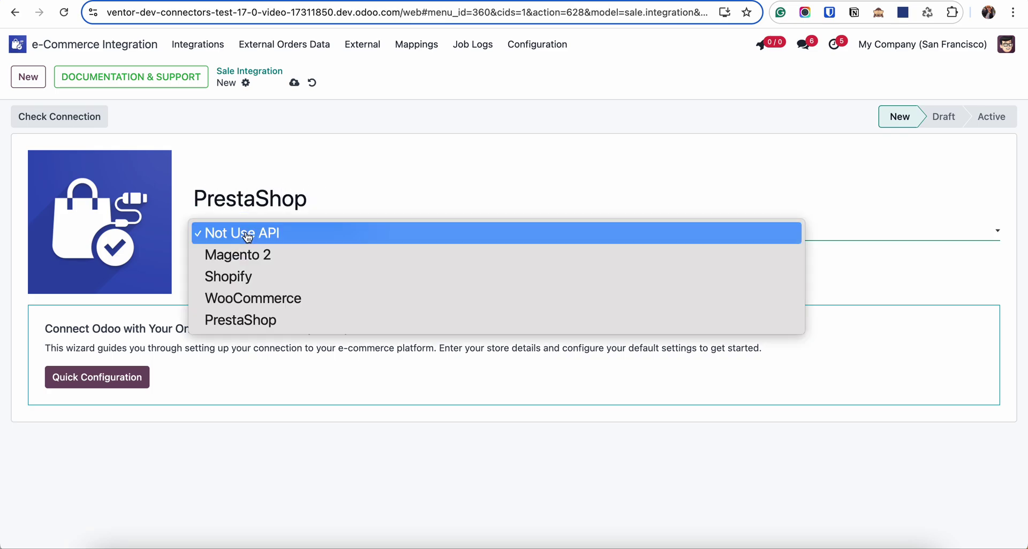
pyautogui.click(269, 320)
pyautogui.click(294, 82)
pyautogui.click(83, 381)
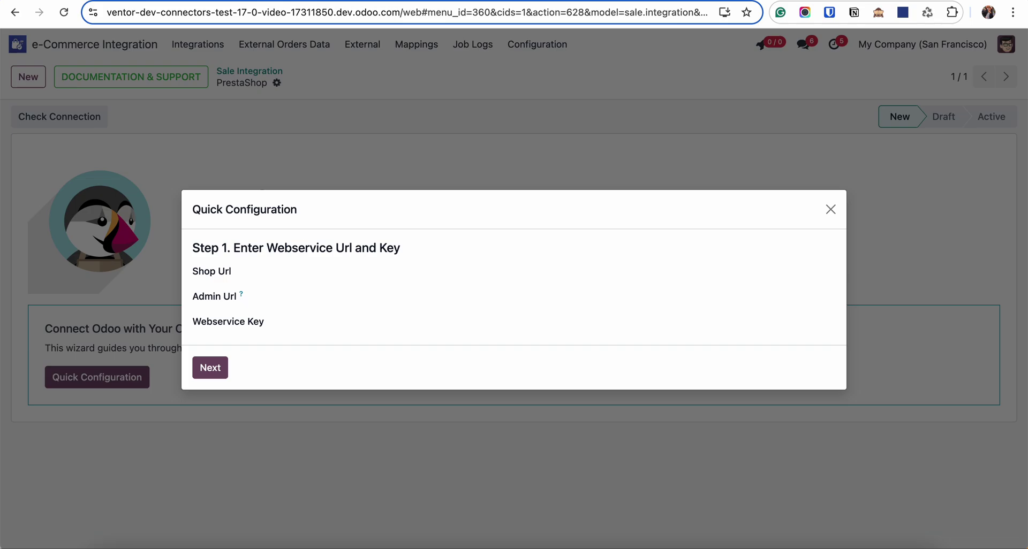
pyautogui.hotkey('ctrl', 'Tab')
pyautogui.click(296, 16)
pyautogui.doubleClick(296, 18)
pyautogui.click(308, 12)
pyautogui.moveTo(308, 13); pyautogui.dragTo(107, 13)
pyautogui.hotkey('ctrl', 'c')
pyautogui.hotkey('ctrl', 'shift', 'Tab')
pyautogui.click(312, 296)
pyautogui.hotkey('ctrl', 'v')
pyautogui.click(317, 272)
pyautogui.hotkey('ctrl', 'v')
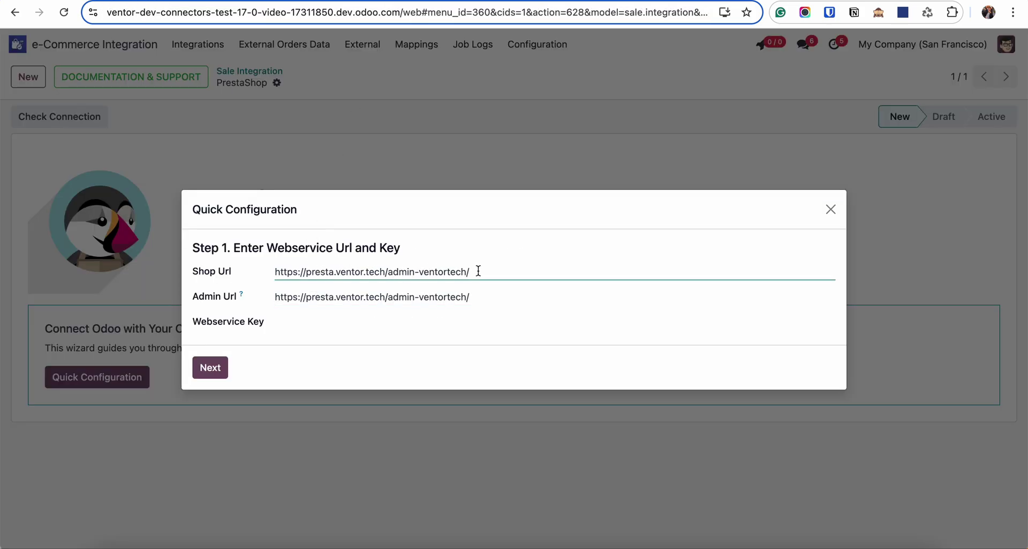
pyautogui.moveTo(478, 271); pyautogui.dragTo(389, 272)
pyautogui.press('BackSpace')
# Step: Switch to the PrestaShop back office and examine the blank form for adding a new webservice key
pyautogui.hotkey('ctrl', 'Tab')
pyautogui.scroll(-3, 68, 265)
pyautogui.scroll(-2, 68, 265)
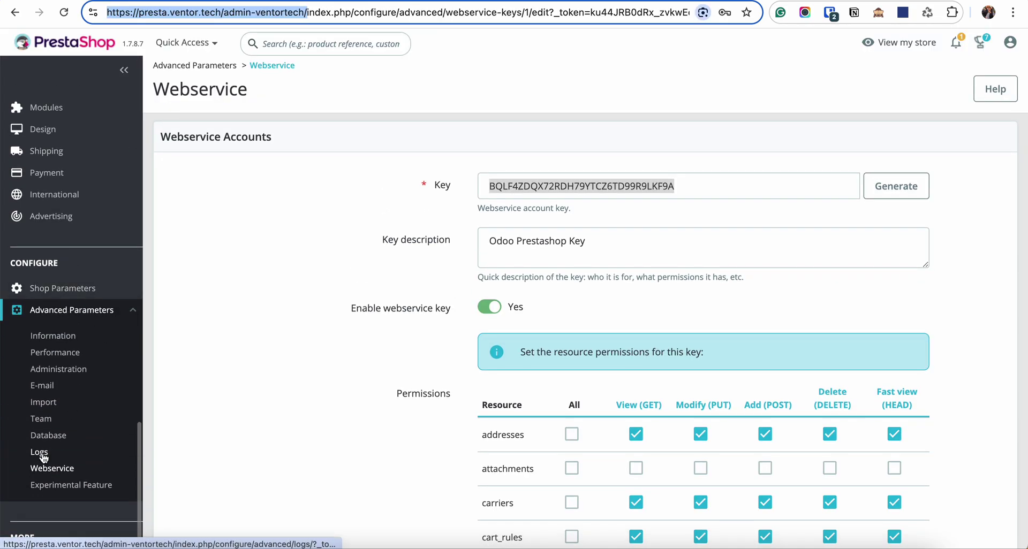
pyautogui.click(47, 474)
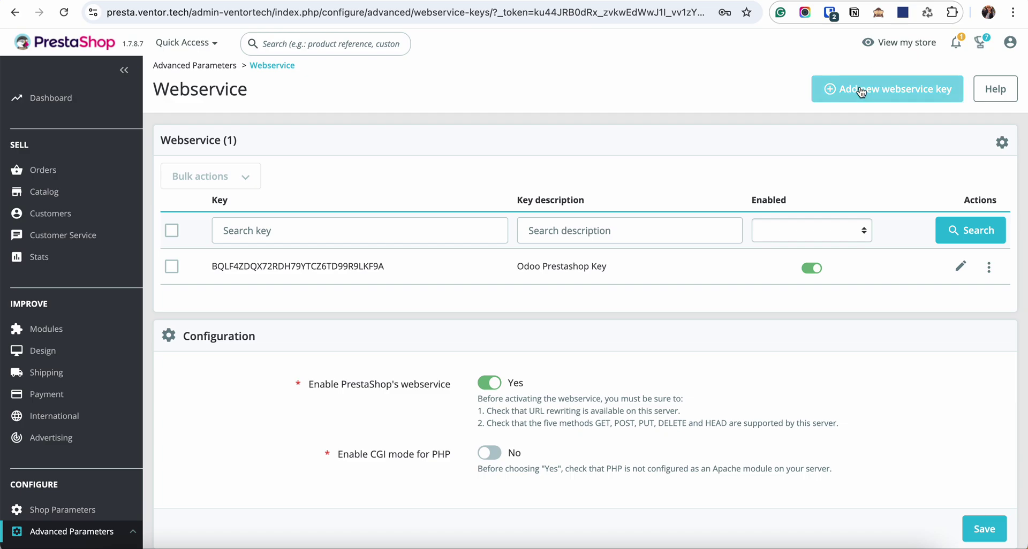
pyautogui.click(860, 91)
pyautogui.scroll(-3, 606, 203)
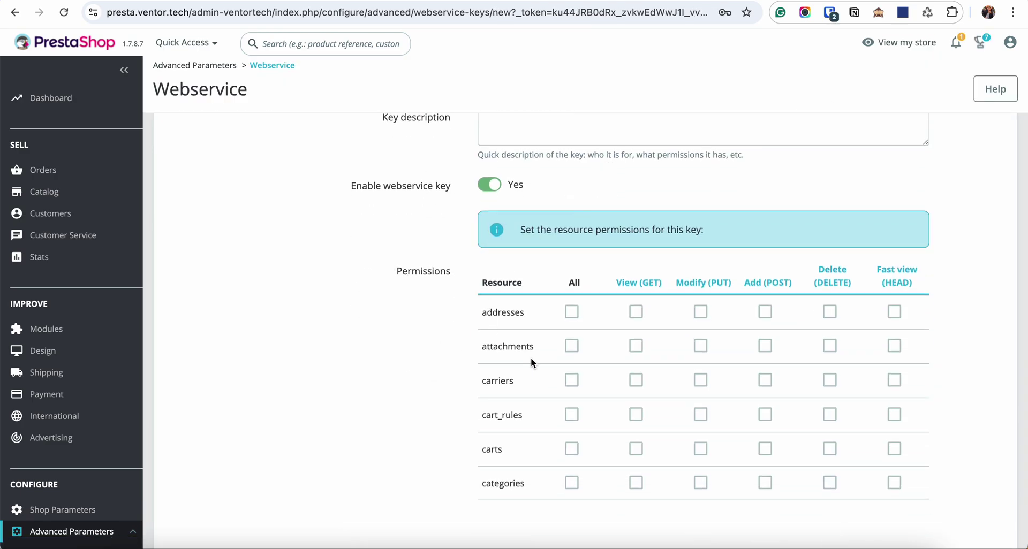
pyautogui.scroll(3, 619, 345)
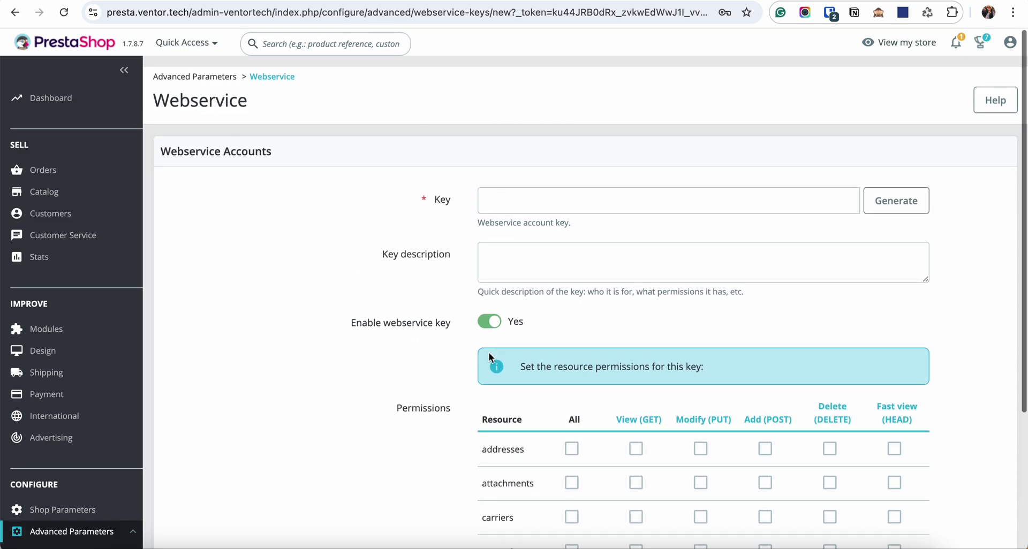
pyautogui.scroll(-5, 8, 420)
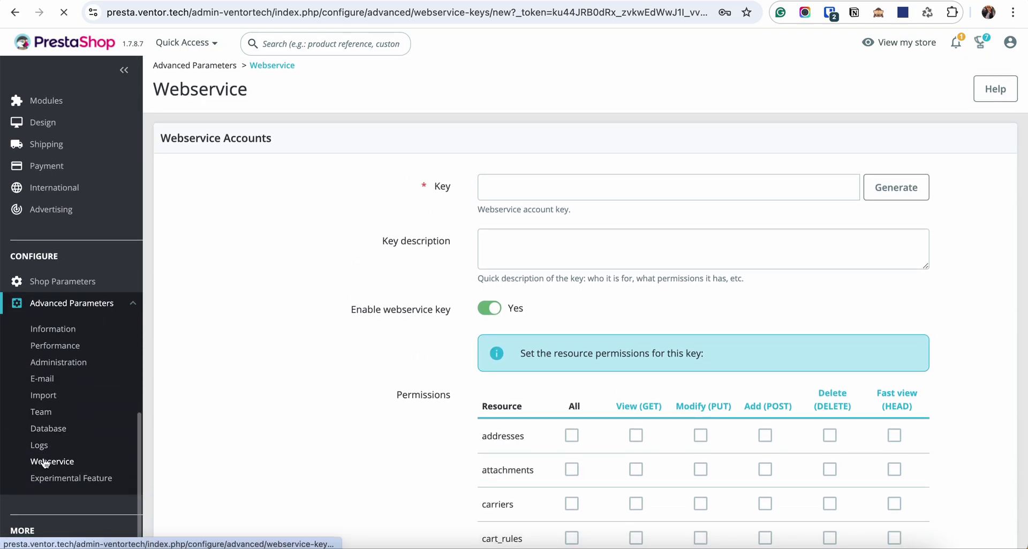
# Step: Open the existing webservice account described as Odoo Prestashop Key, copy its key and review its resource permissions
pyautogui.click(52, 496)
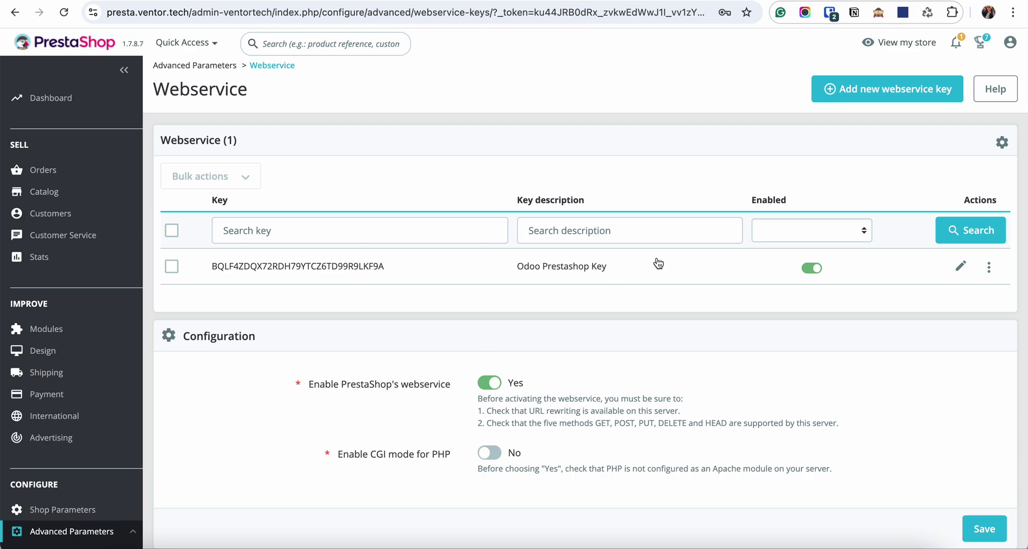
pyautogui.click(970, 230)
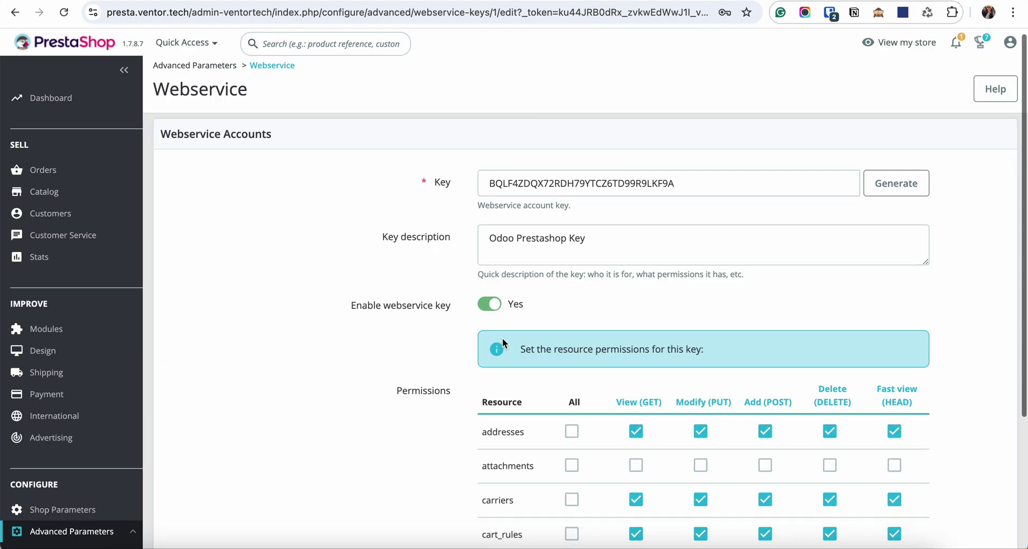
pyautogui.scroll(-1, 643, 160)
pyautogui.doubleClick(624, 135)
pyautogui.press('super+c')
pyautogui.scroll(-3, 696, 390)
pyautogui.scroll(-20, 700, 436)
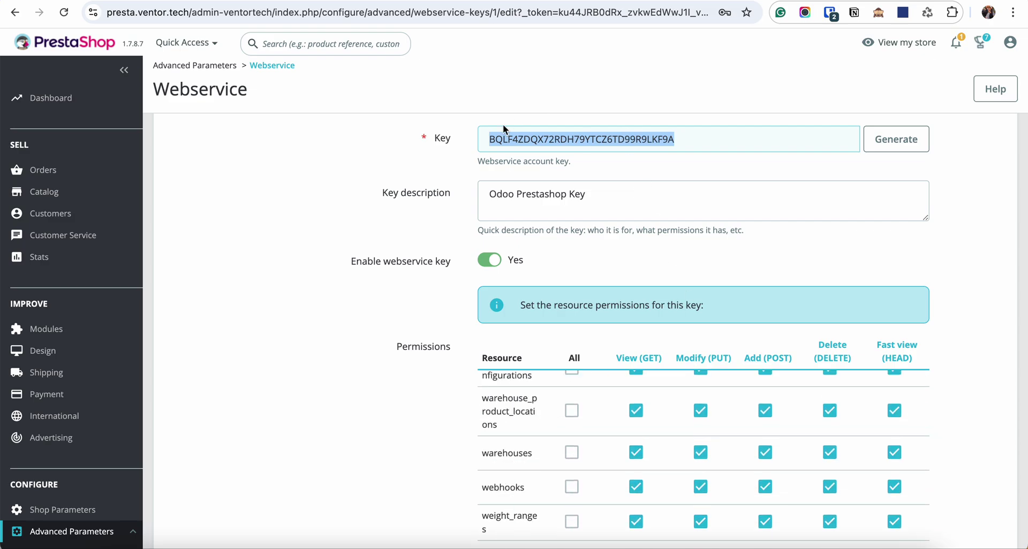
# Step: Back in Odoo's Quick Configuration, paste the copied key into Webservice Key and continue to the resource check
pyautogui.click(364, 1)
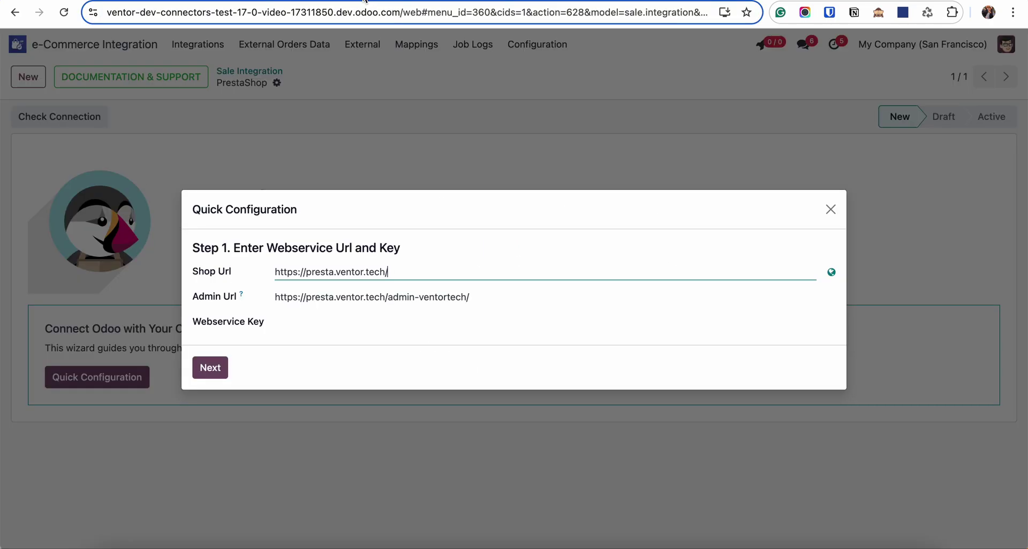
pyautogui.click(307, 322)
pyautogui.press('super+v')
pyautogui.click(212, 369)
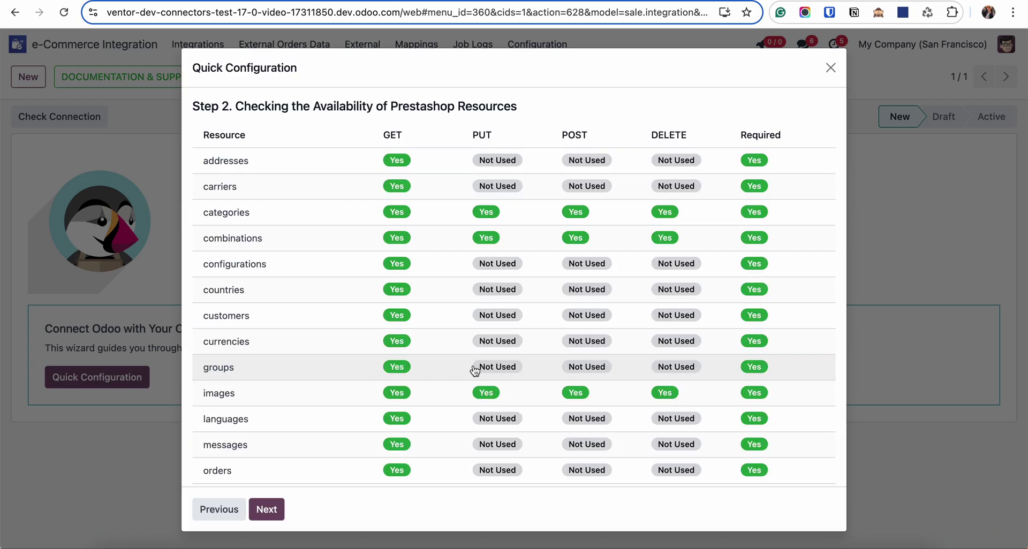
# Step: Review the availability of the PrestaShop resources and continue to the languages mapping
pyautogui.scroll(-3, 474, 371)
pyautogui.scroll(3, 474, 370)
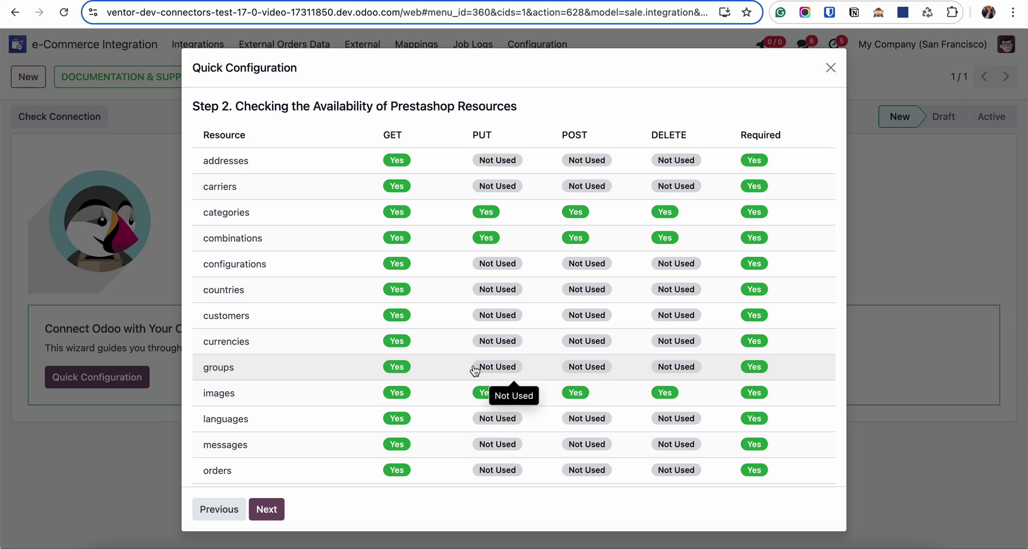
pyautogui.scroll(-5, 478, 359)
pyautogui.scroll(5, 476, 367)
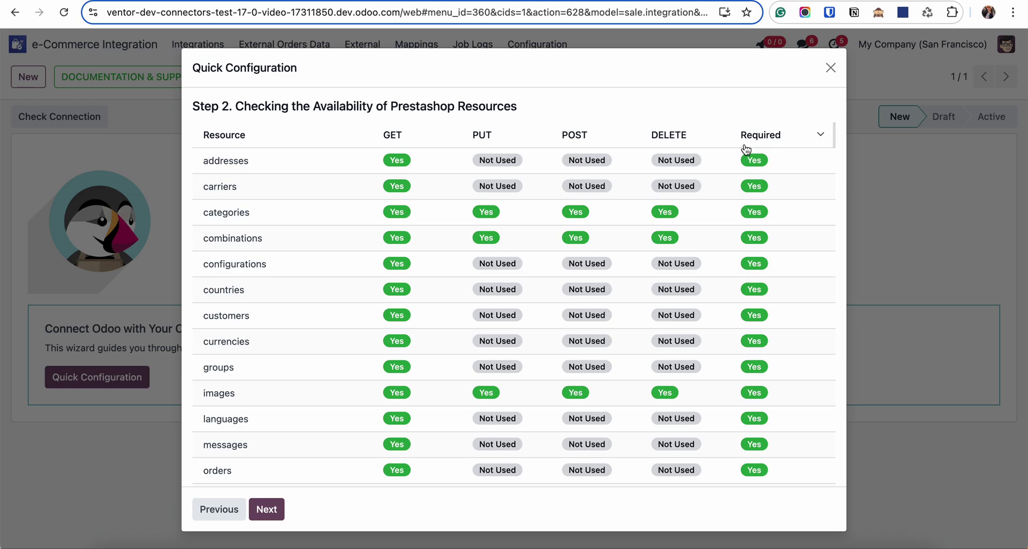
pyautogui.click(268, 510)
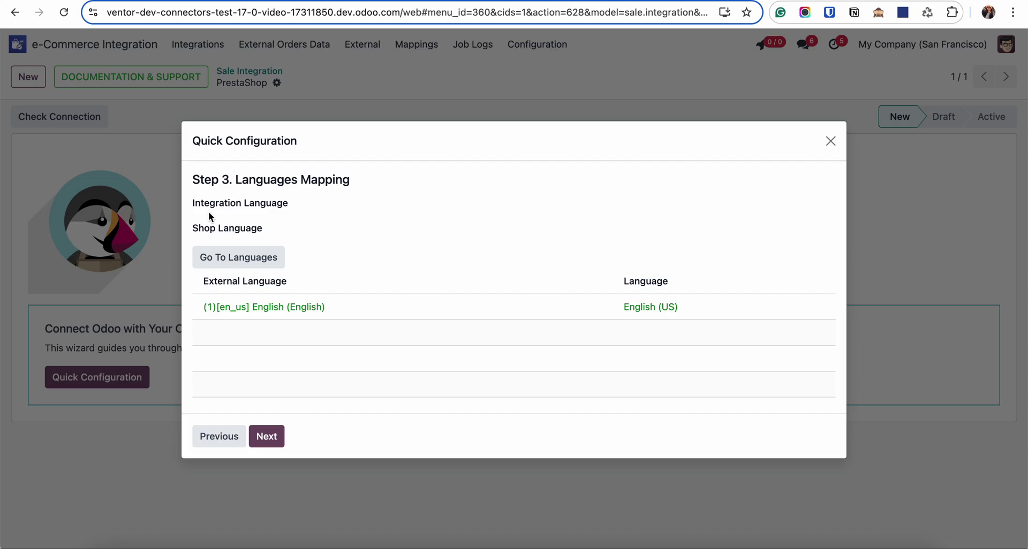
# Step: Set the Integration Language to English (US), choose the Shop Language and continue to the tax rules
pyautogui.click(333, 202)
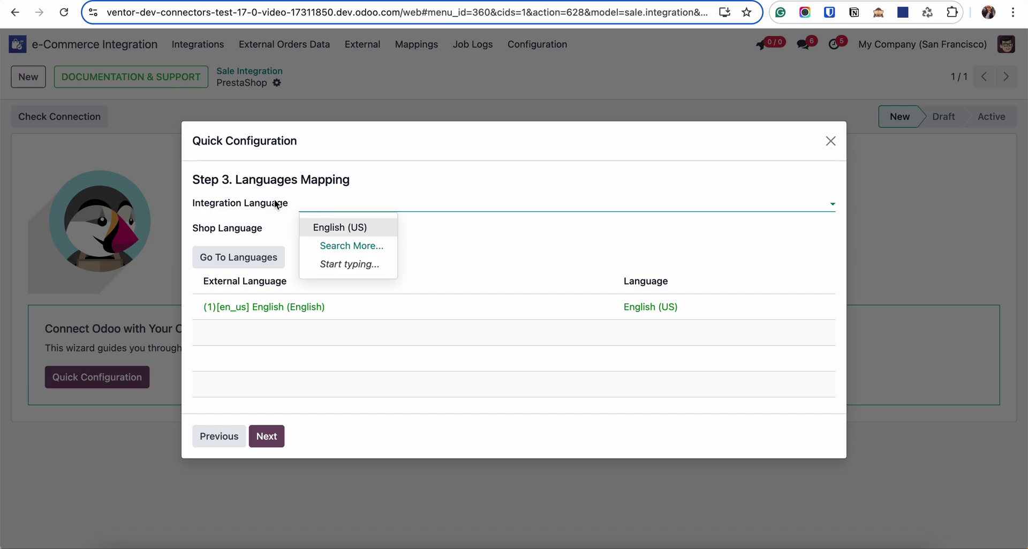
pyautogui.click(316, 227)
pyautogui.click(321, 228)
pyautogui.click(327, 249)
pyautogui.click(266, 436)
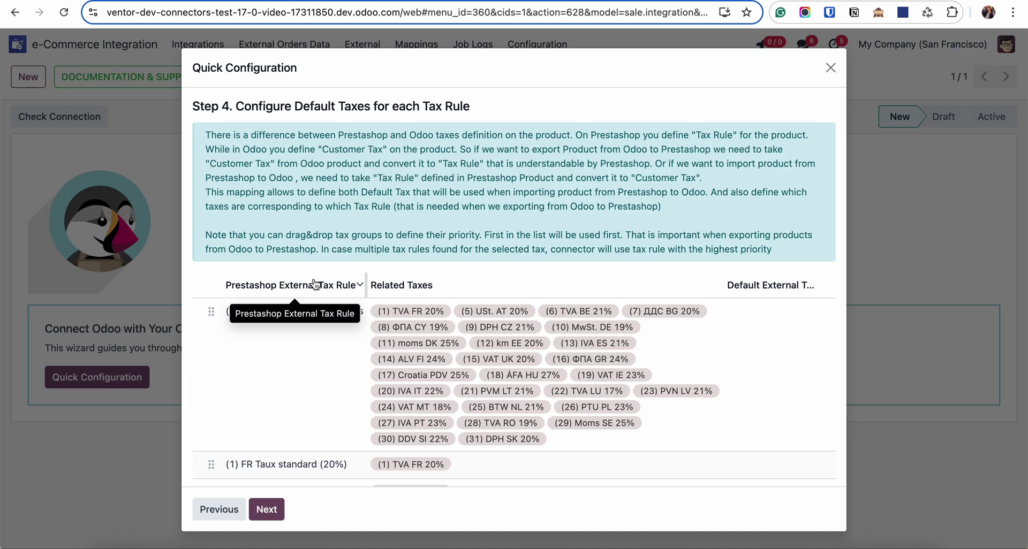
# Step: Set the default external tax of the EU VAT For Virtual Products rule to (1) TVA FR 20%
pyautogui.scroll(-1, 315, 283)
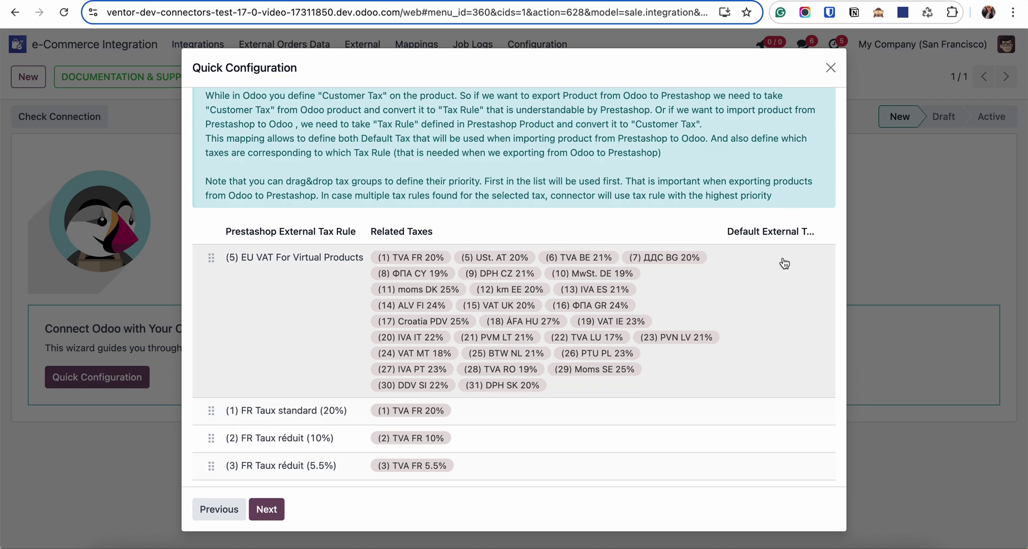
pyautogui.click(784, 263)
pyautogui.click(778, 258)
pyautogui.click(769, 279)
# Step: Set the default external tax of the four FR Taux rules to each rule's related TVA FR tax
pyautogui.scroll(-3, 769, 278)
pyautogui.click(763, 262)
pyautogui.click(759, 263)
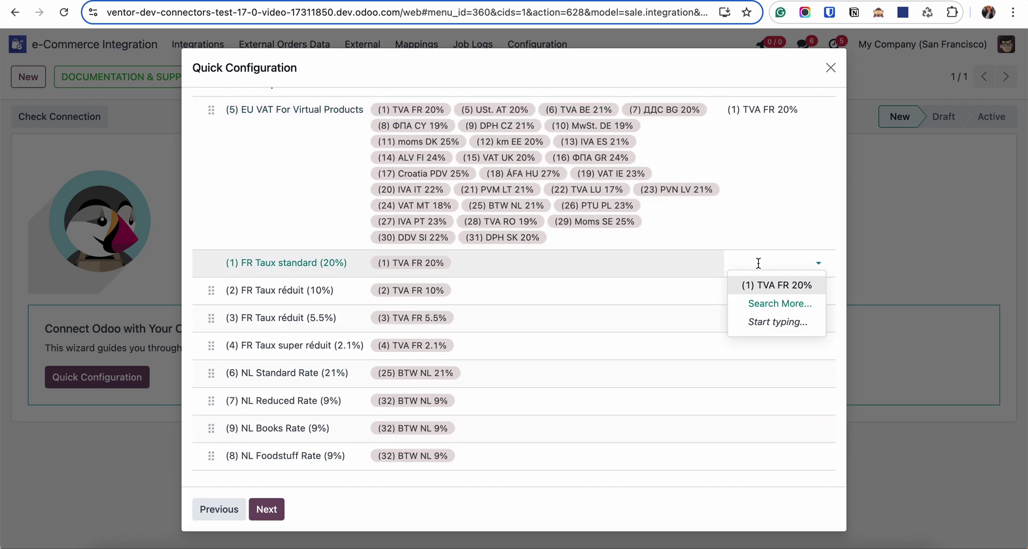
pyautogui.click(760, 292)
pyautogui.click(756, 291)
pyautogui.click(754, 292)
pyautogui.click(756, 312)
pyautogui.click(752, 318)
pyautogui.click(745, 338)
pyautogui.click(750, 348)
pyautogui.click(750, 348)
pyautogui.click(750, 369)
# Step: Set the default external tax of the four NL rules to their related BTW NL taxes and continue to order statuses
pyautogui.click(747, 381)
pyautogui.click(747, 379)
pyautogui.click(749, 396)
pyautogui.click(748, 401)
pyautogui.click(748, 401)
pyautogui.click(750, 423)
pyautogui.click(745, 437)
pyautogui.click(745, 437)
pyautogui.click(750, 450)
pyautogui.click(746, 454)
pyautogui.click(746, 454)
pyautogui.click(759, 479)
pyautogui.click(272, 509)
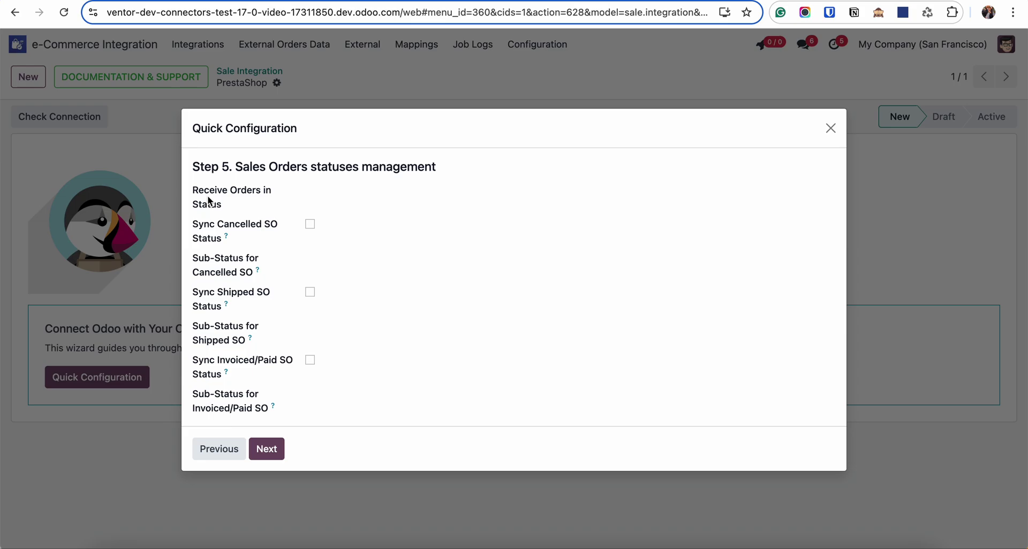
# Step: Set Receive Orders in Status to (4) Shipped and (5) Delivered
pyautogui.click(356, 193)
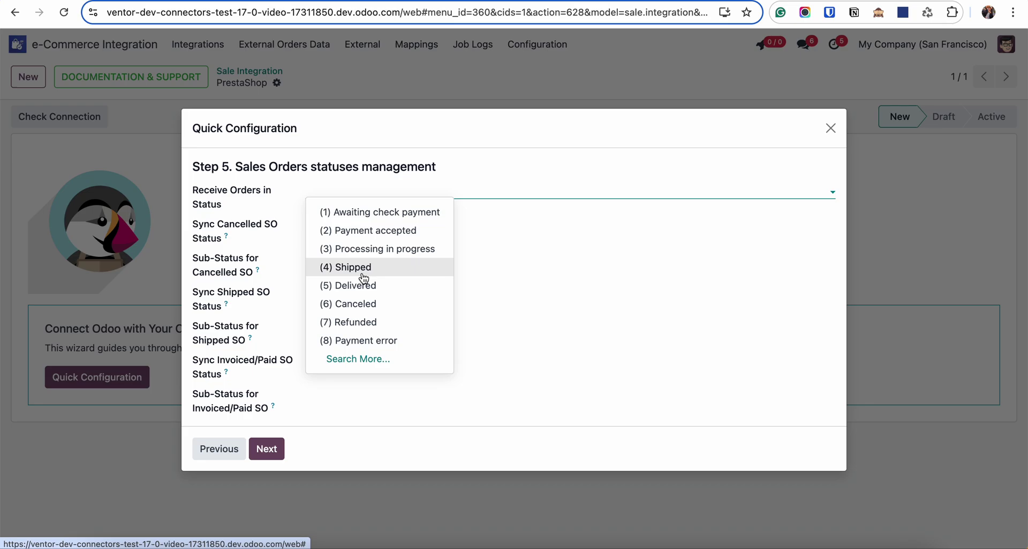
pyautogui.click(354, 273)
pyautogui.click(377, 191)
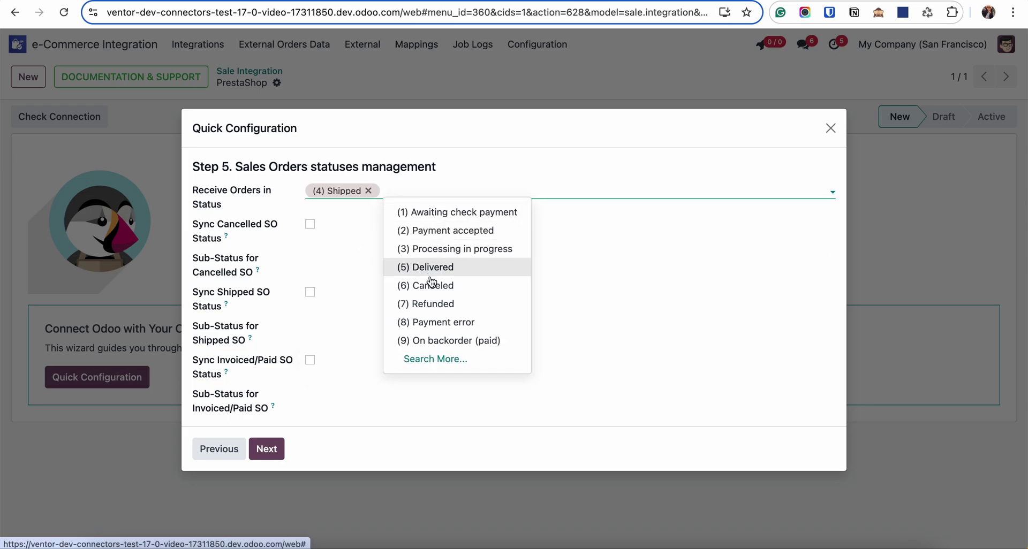
pyautogui.click(440, 267)
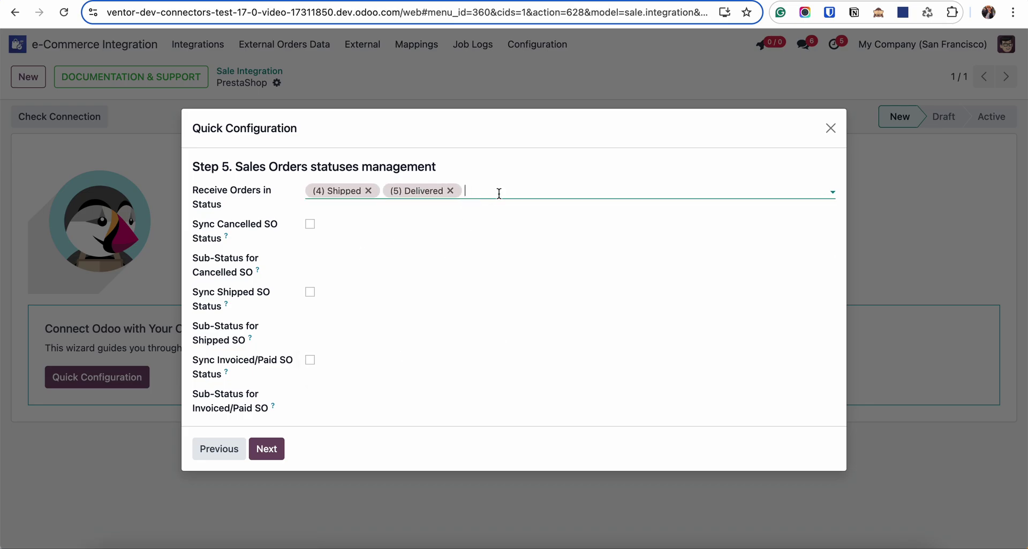
pyautogui.click(496, 195)
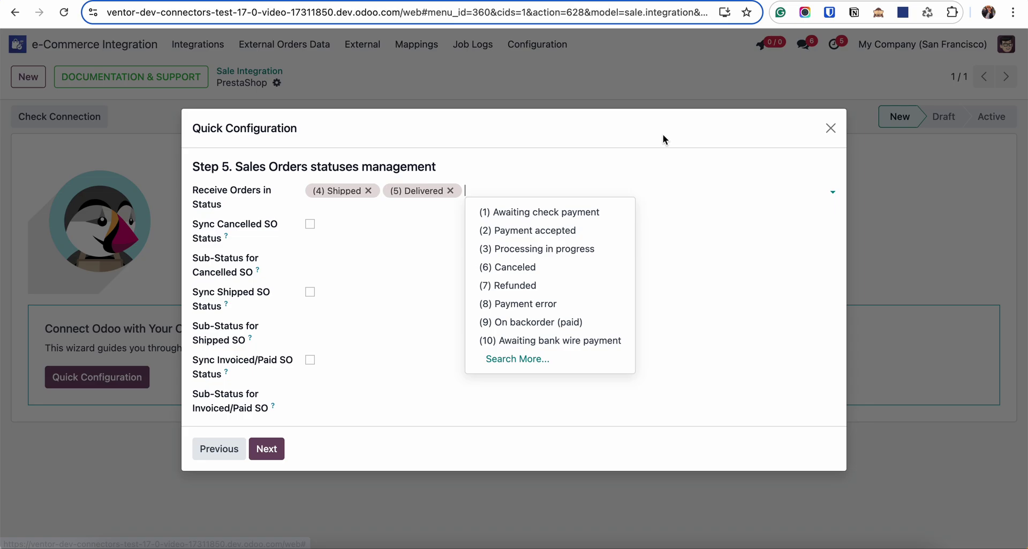
pyautogui.click(695, 159)
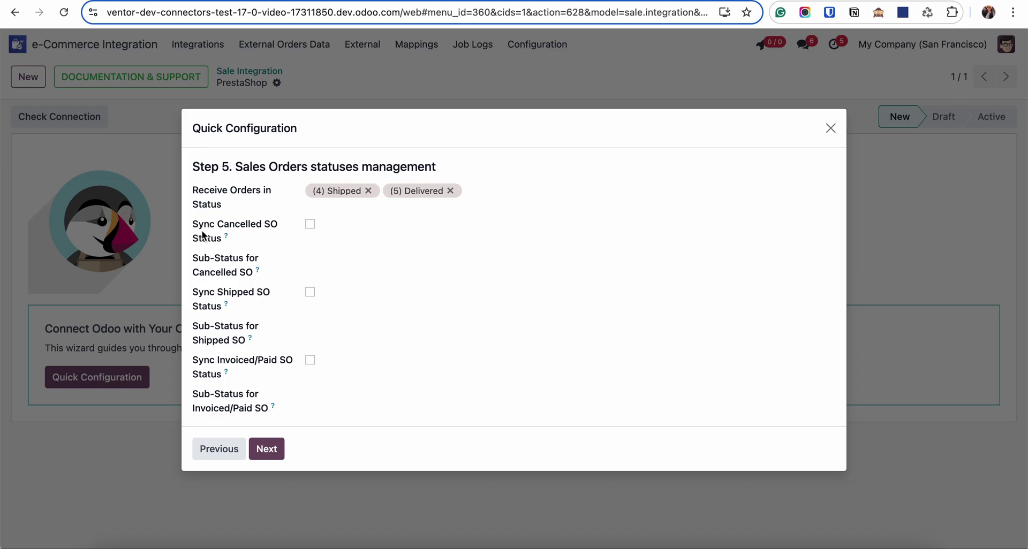
# Step: Enable Sync Cancelled SO Status and set the sub-status for cancelled sales orders to Canceled
pyautogui.click(310, 223)
pyautogui.click(325, 260)
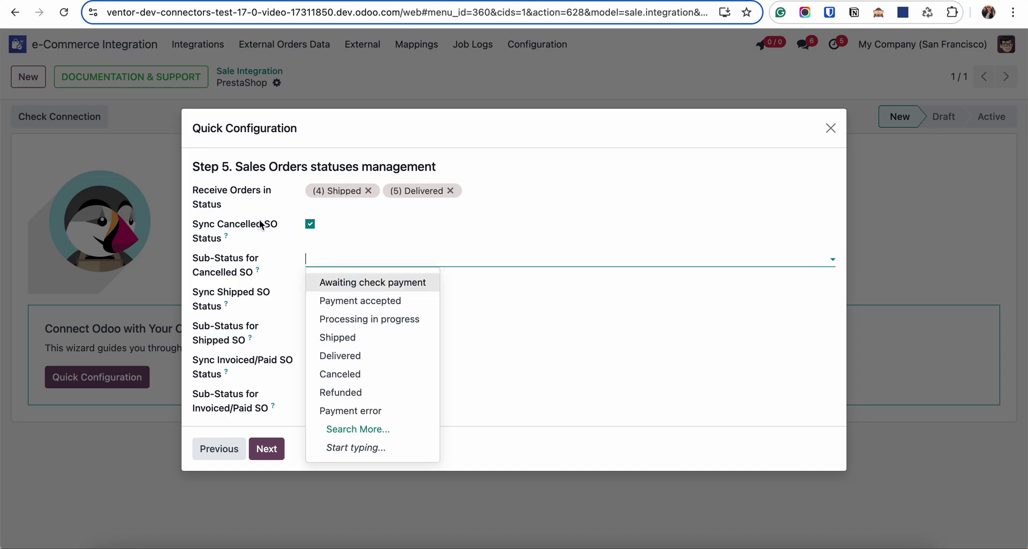
pyautogui.click(347, 375)
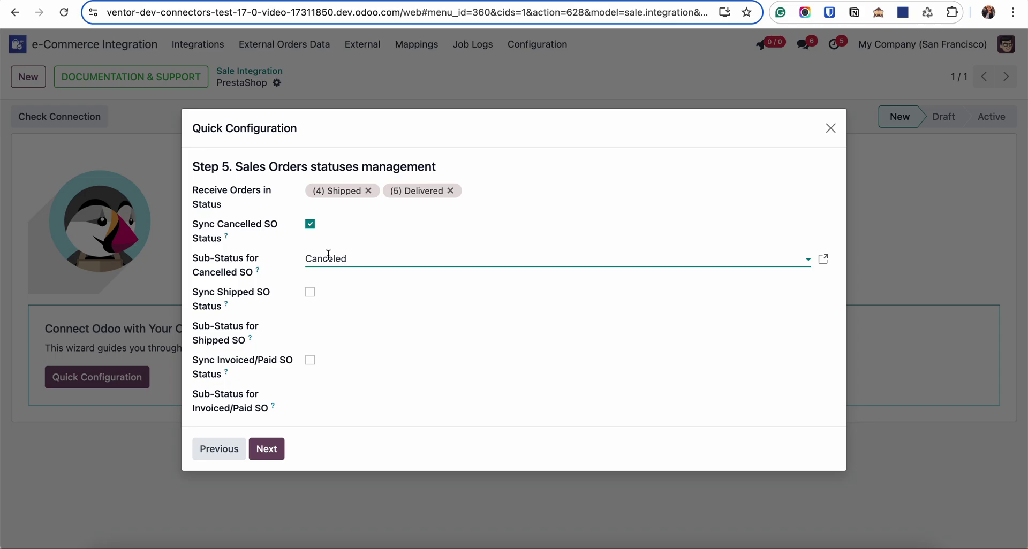
# Step: Turn off Sync Cancelled SO Status and finish the wizard with Start Initial Import enabled
pyautogui.click(310, 225)
pyautogui.click(266, 450)
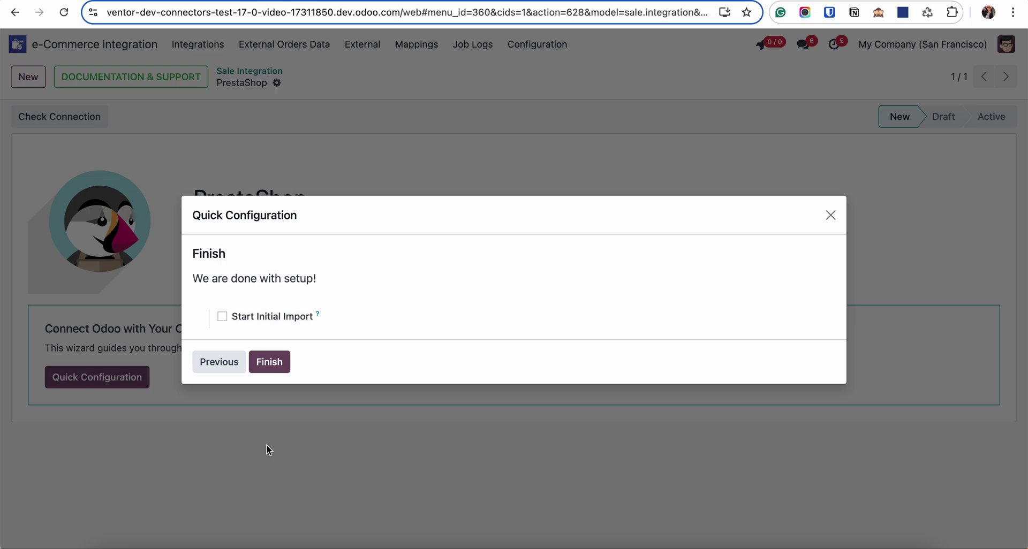
pyautogui.click(222, 317)
pyautogui.click(271, 395)
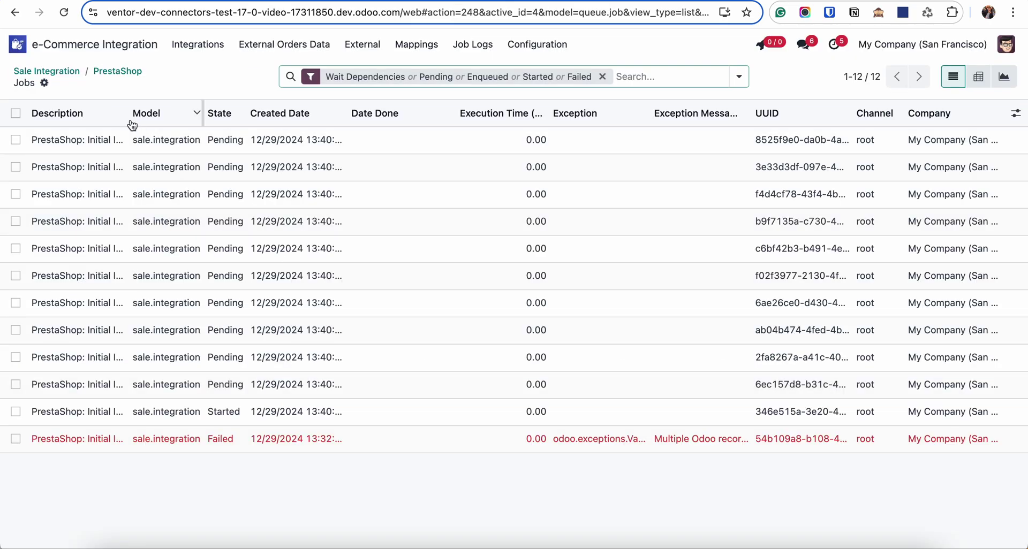
# Step: Widen the Description column of the jobs list, clear the state filter and look over the available mapping types
pyautogui.moveTo(127, 113); pyautogui.dragTo(414, 144)
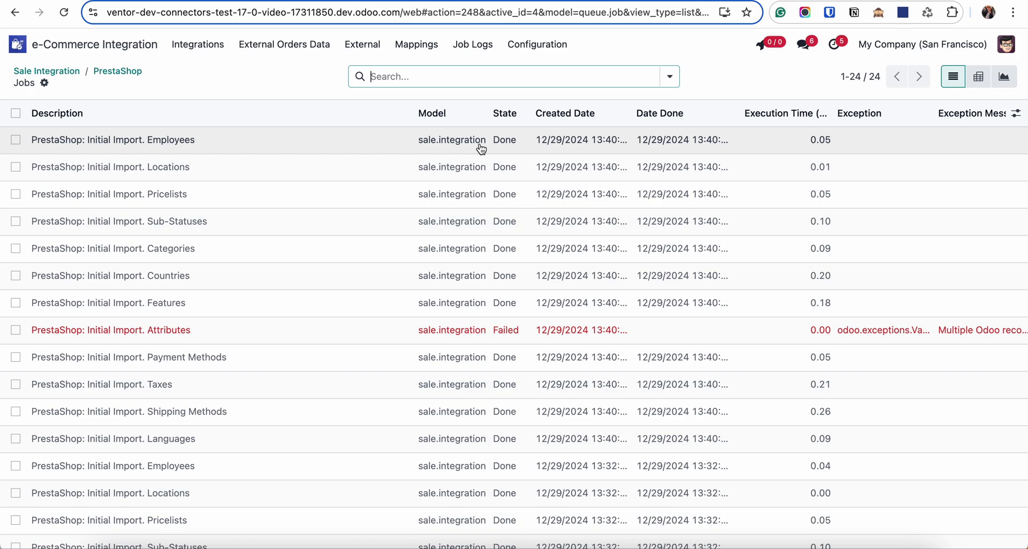
pyautogui.click(420, 47)
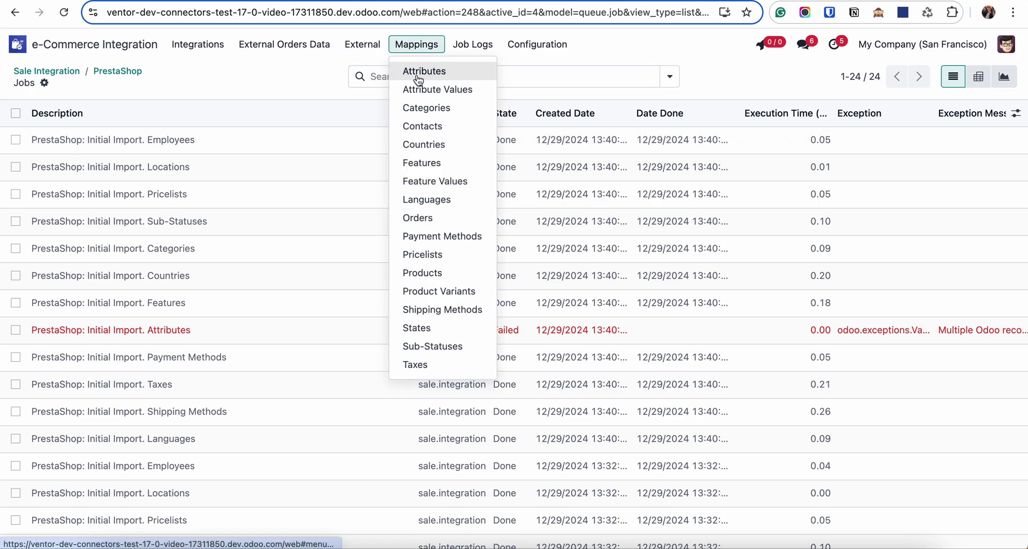
pyautogui.click(282, 79)
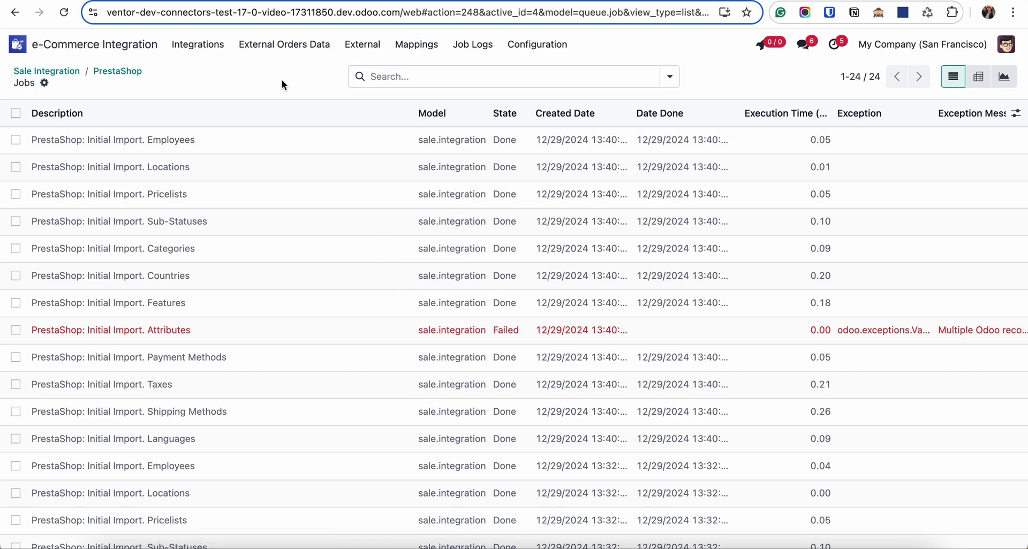